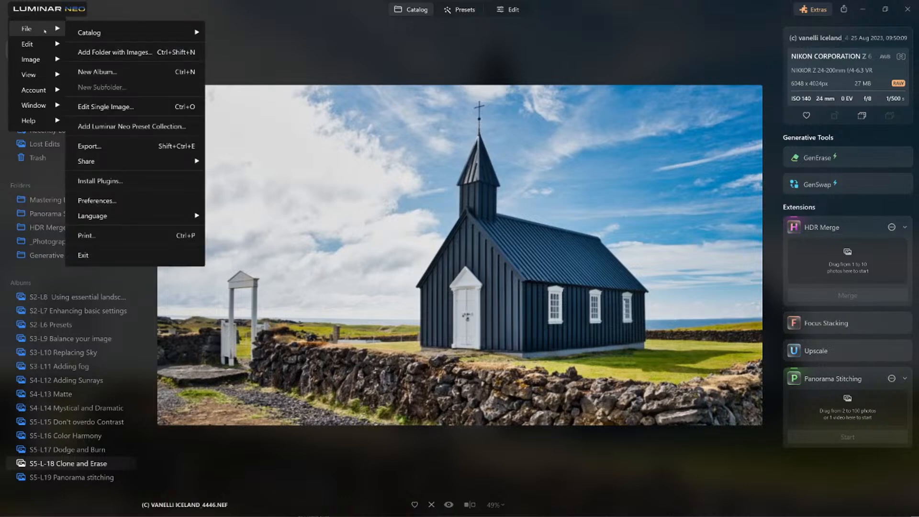
- Show the current catalog's location in File Explorer and go up through its parent folder to the Data (D:) drive
mouse_move(137, 34)
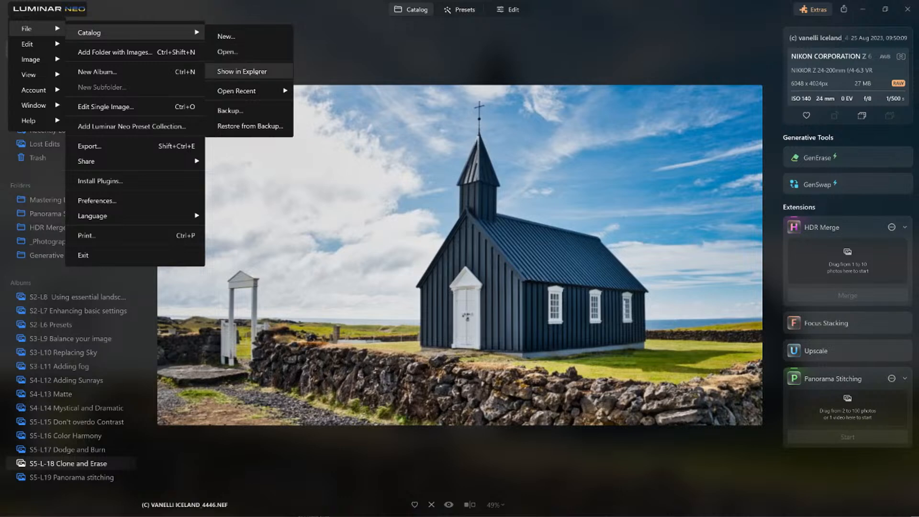
mouse_move(268, 95)
click(255, 71)
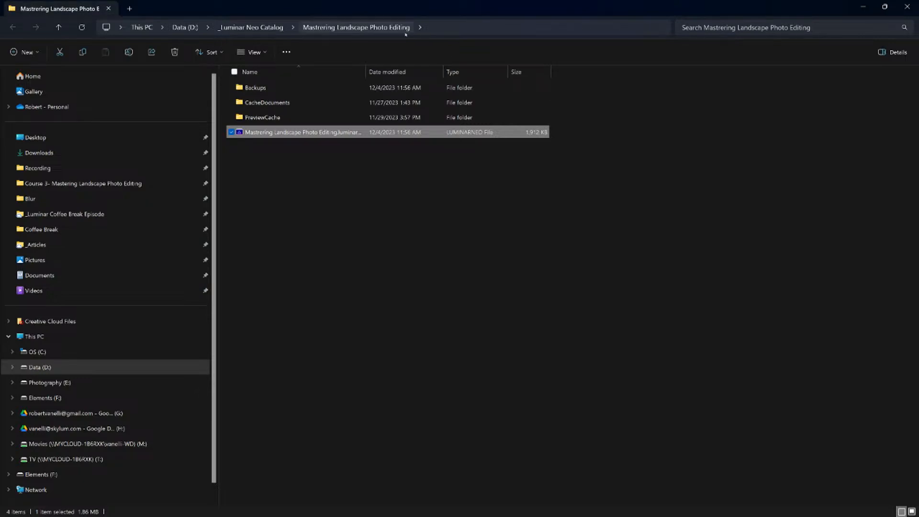
click(259, 28)
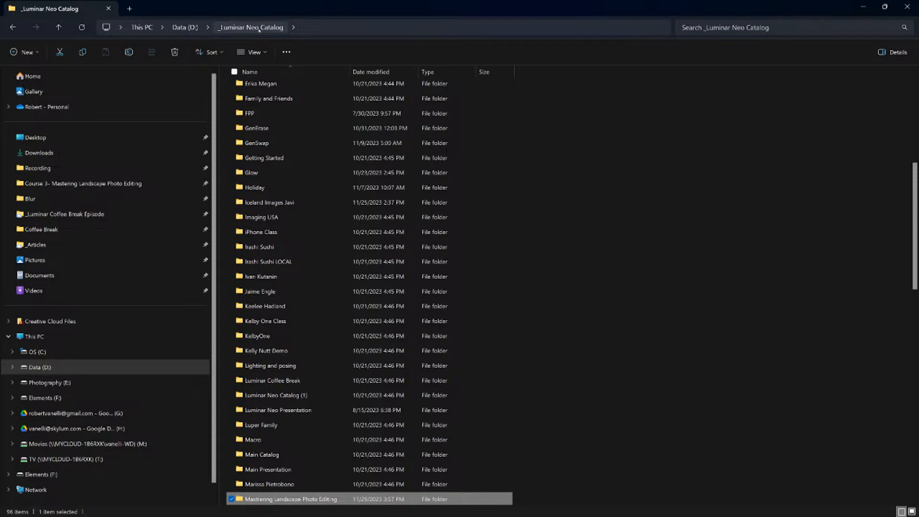
click(185, 29)
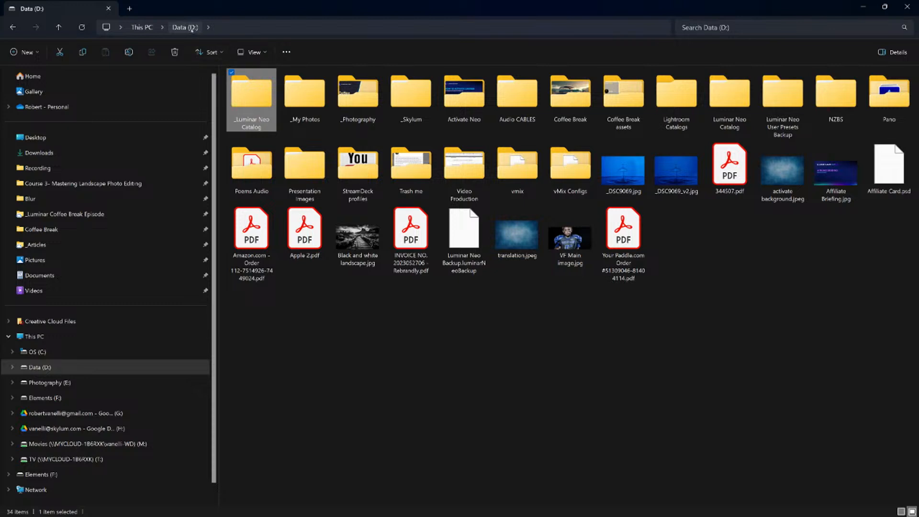
- Open the _Luminar Neo Catalog folder on Data (D:) and look through the individual catalog folders stored in it
double_click(254, 98)
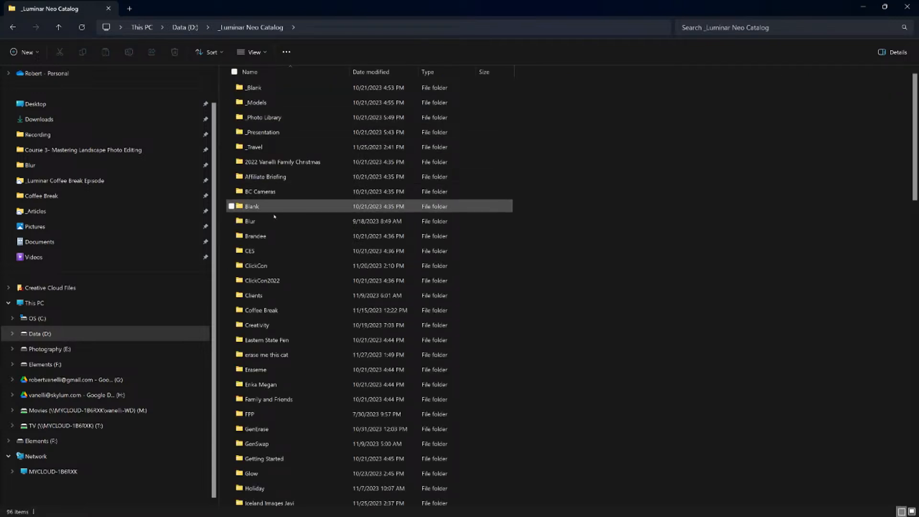
scroll(268, 262, down, 3)
scroll(274, 260, down, 2)
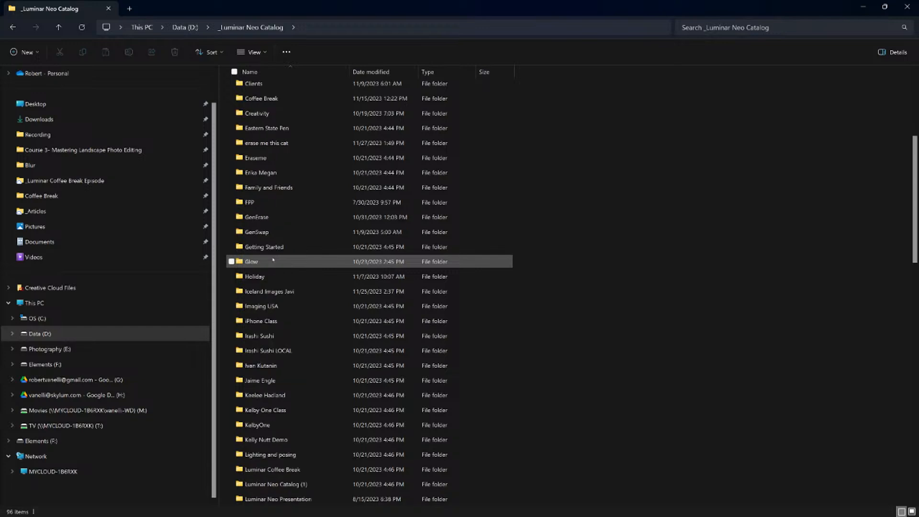
scroll(273, 259, up, 5)
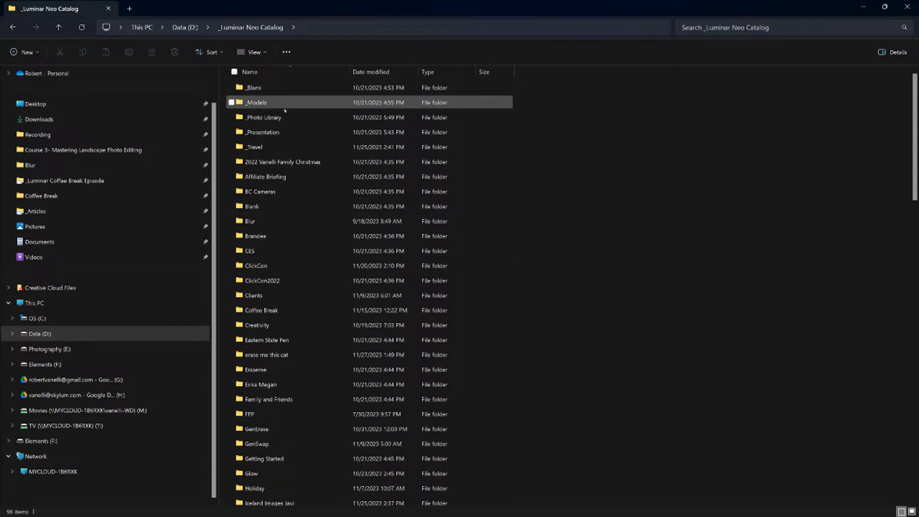
mouse_move(290, 117)
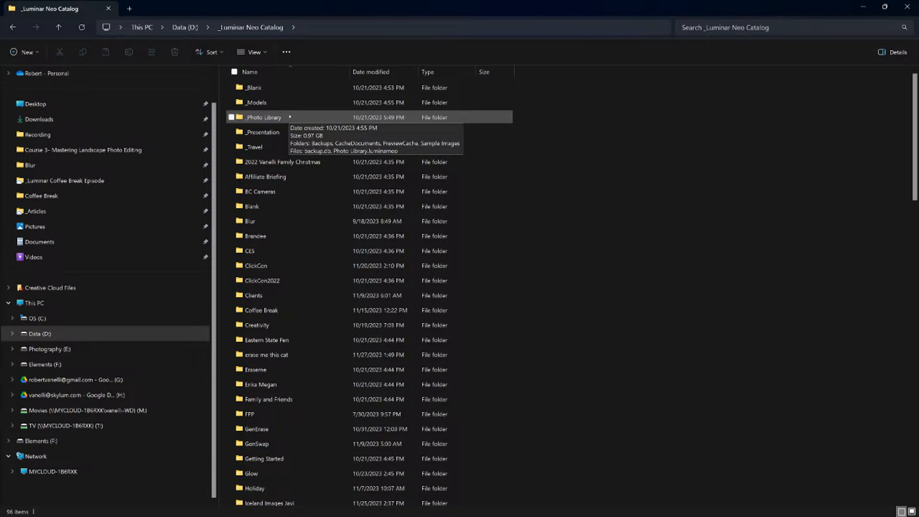
mouse_move(290, 193)
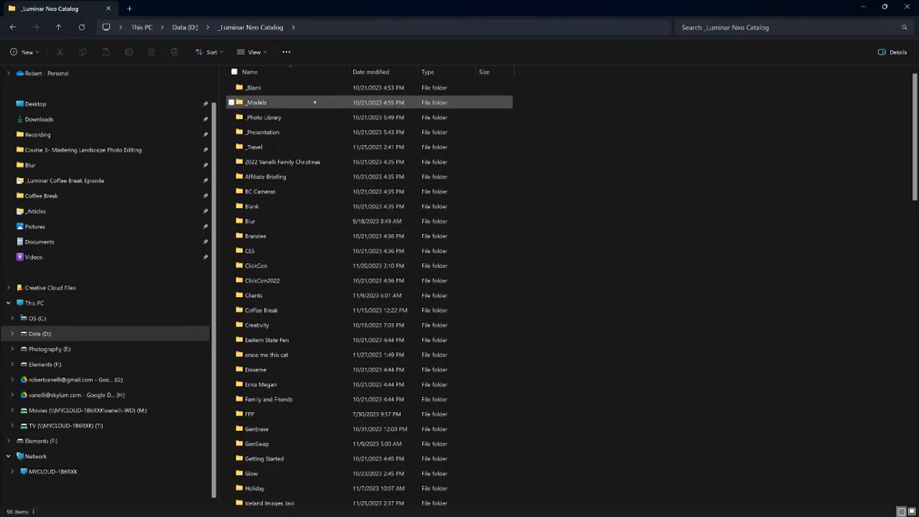
mouse_move(315, 102)
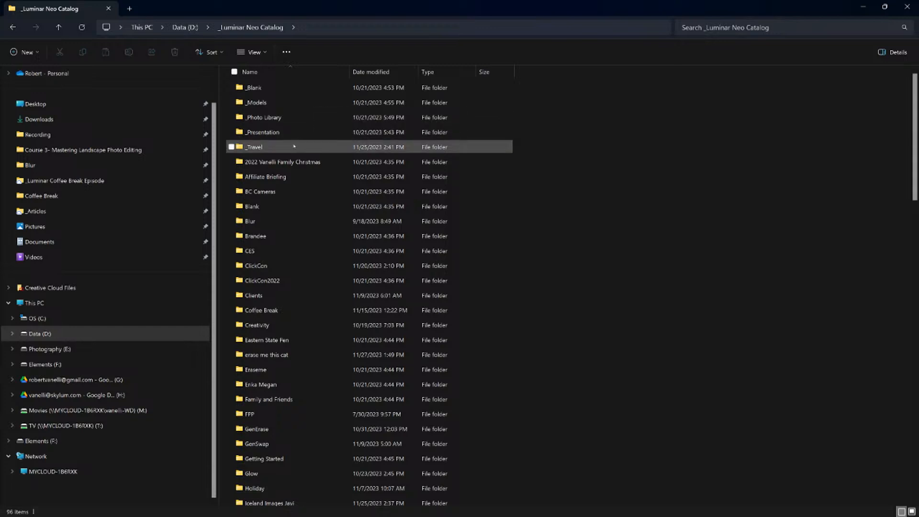
mouse_move(295, 146)
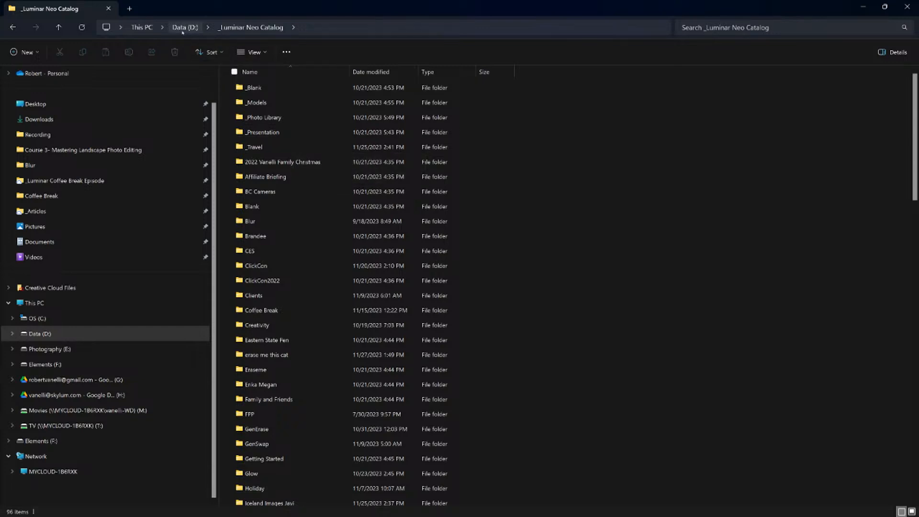
- Go to the Pictures folder and open the Luminar Neo Catalog folder to view its contents
scroll(141, 165, up, 1)
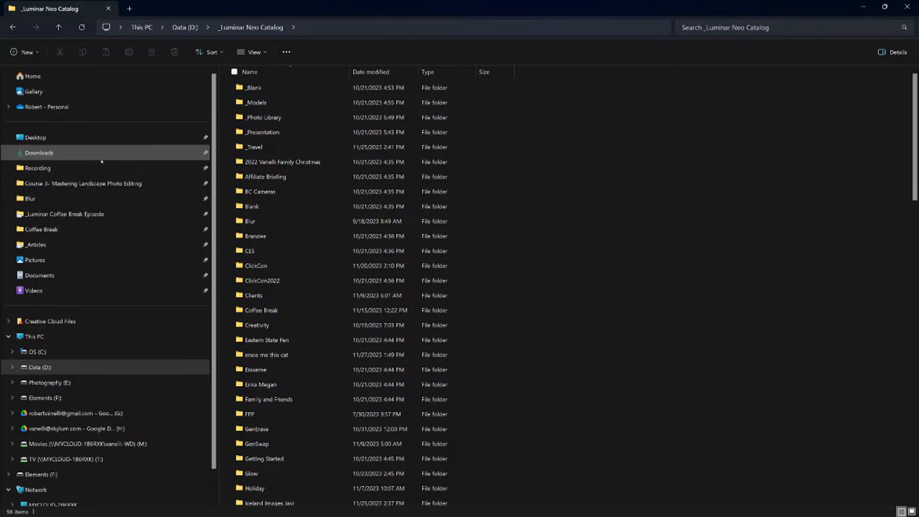
click(43, 259)
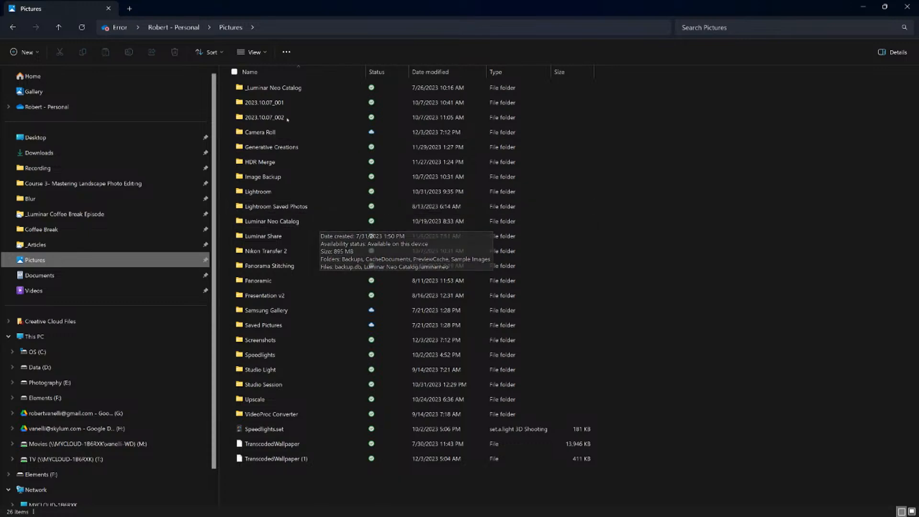
mouse_move(248, 89)
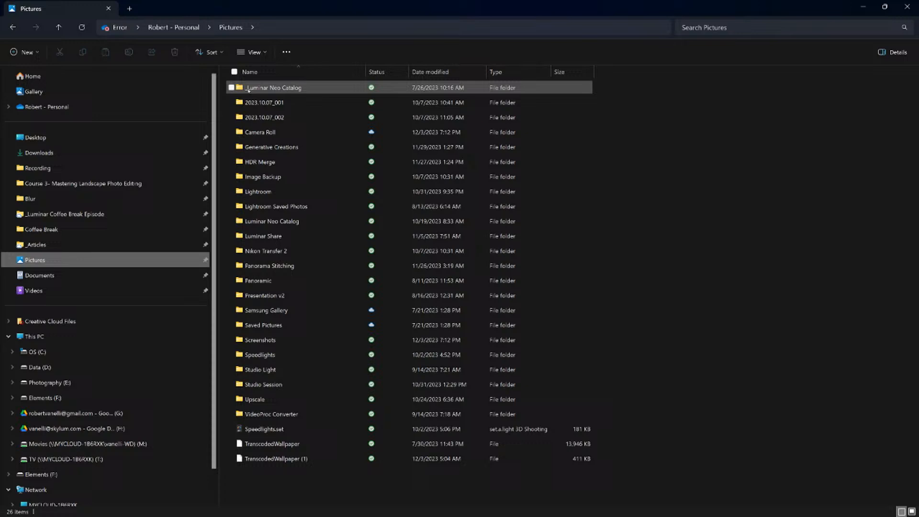
mouse_move(249, 89)
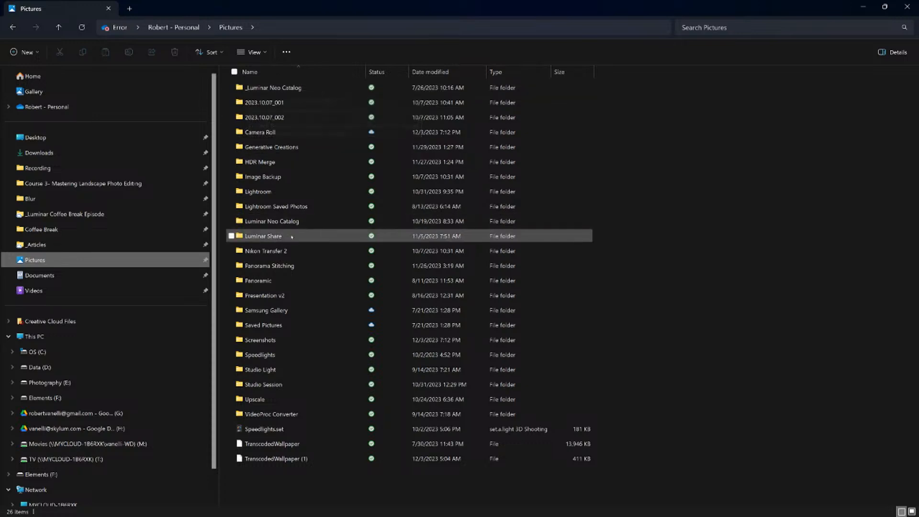
double_click(303, 227)
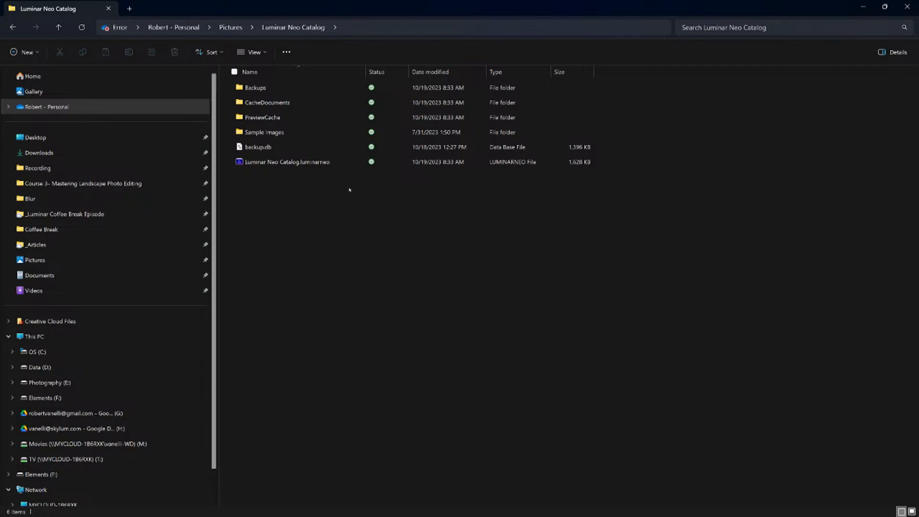
- Return to the Data (D:) drive and open its _Luminar Neo Catalog folder
click(55, 367)
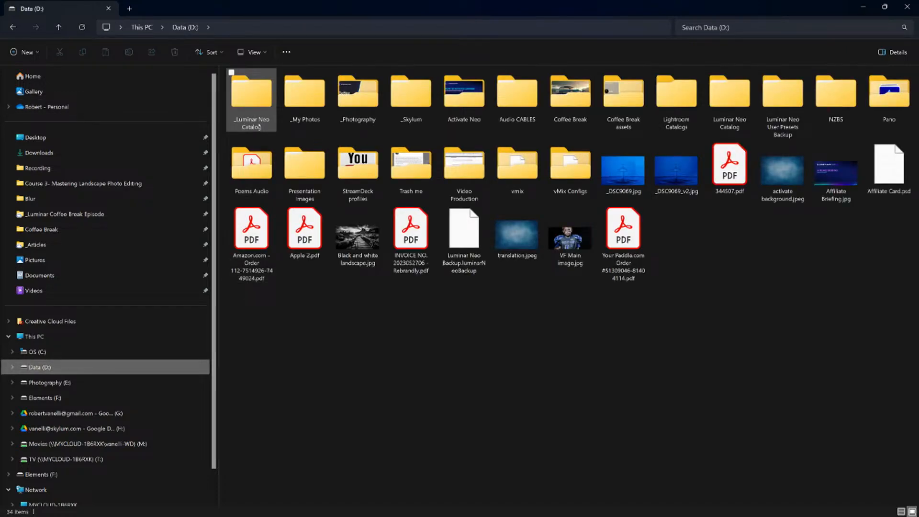
double_click(252, 98)
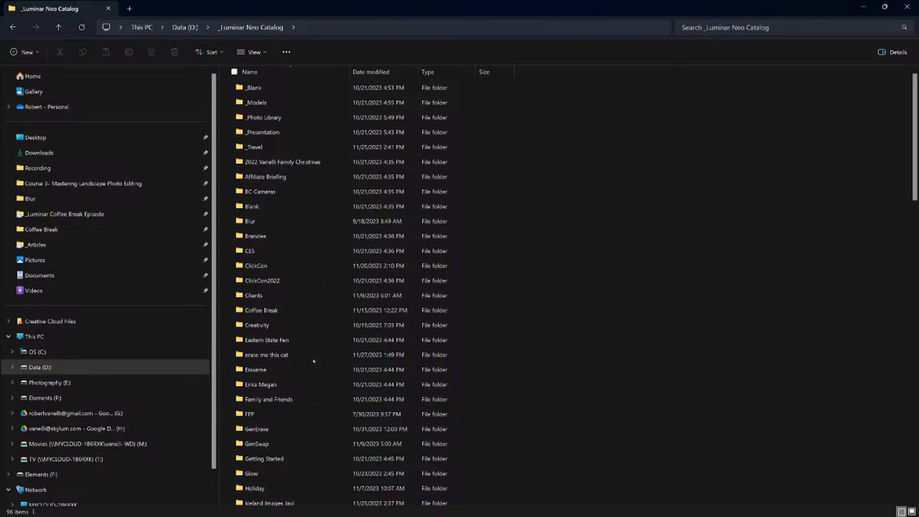
mouse_move(318, 188)
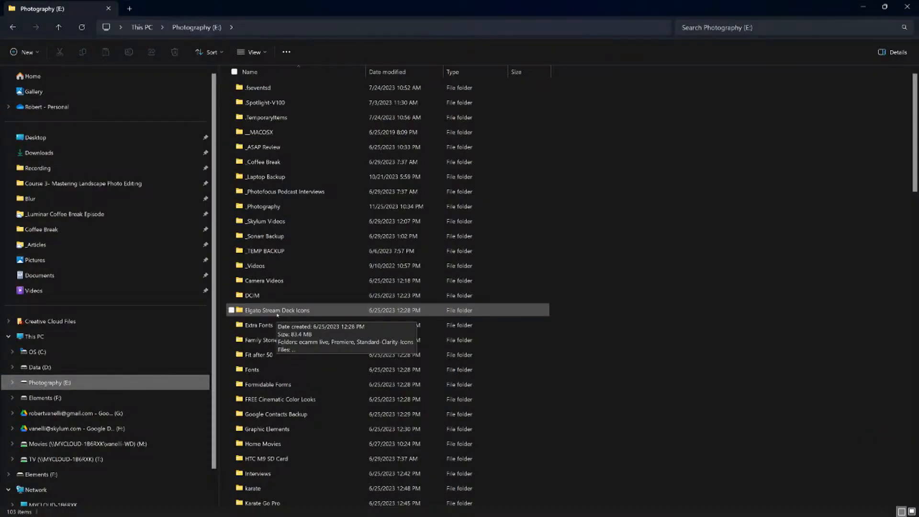
- View the _Photography folder on the Photography (E:) drive, including its image subfolders, and close the File Explorer window
mouse_move(309, 311)
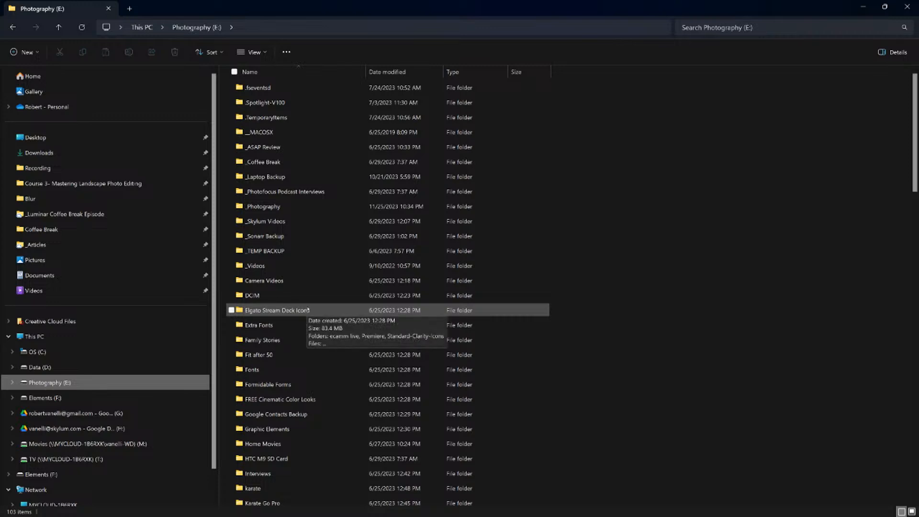
double_click(279, 208)
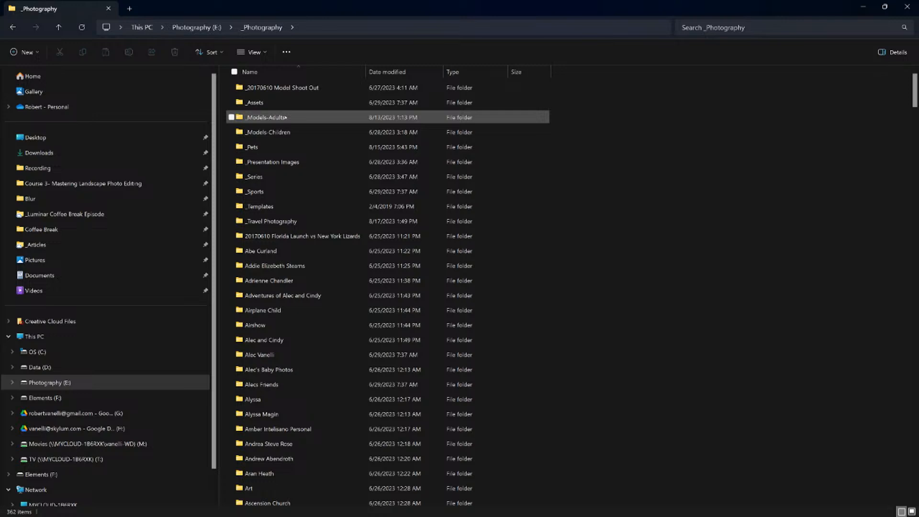
mouse_move(285, 117)
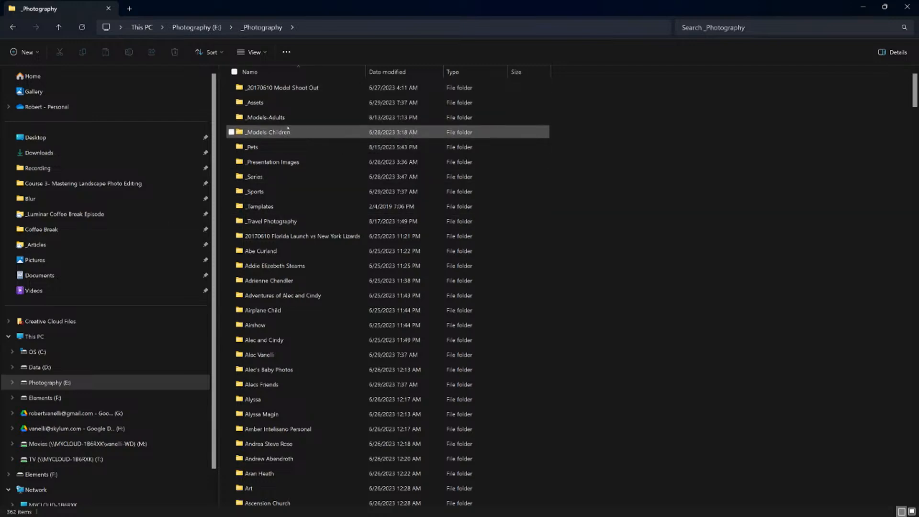
click(908, 7)
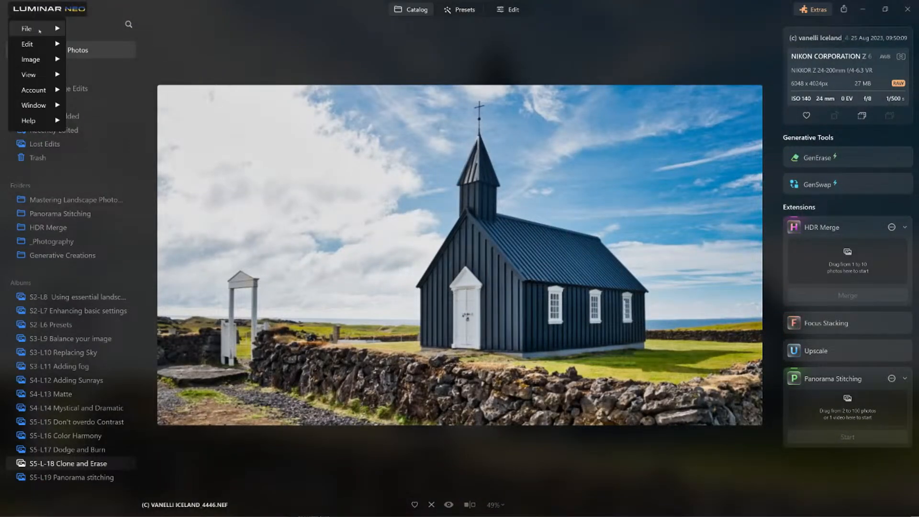
- Show the current Luminar Neo catalog's folder in File Explorer again
mouse_move(40, 29)
mouse_move(144, 39)
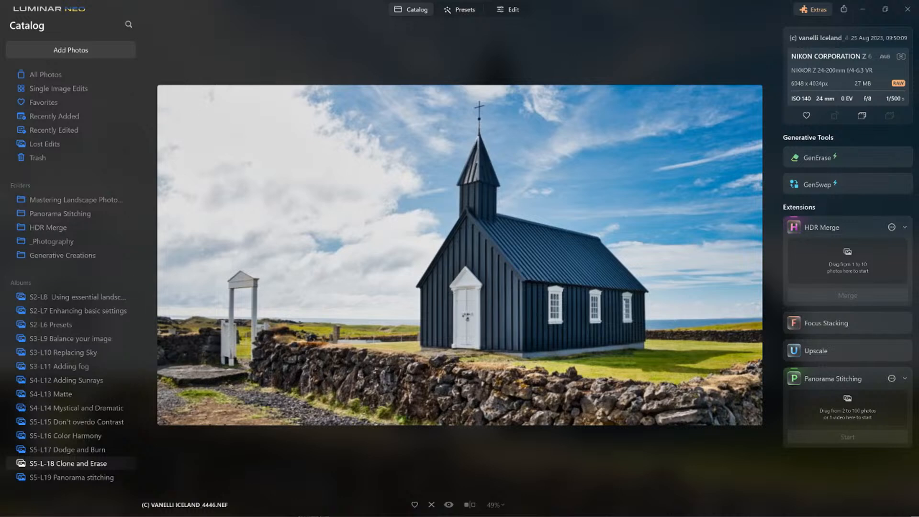
click(68, 7)
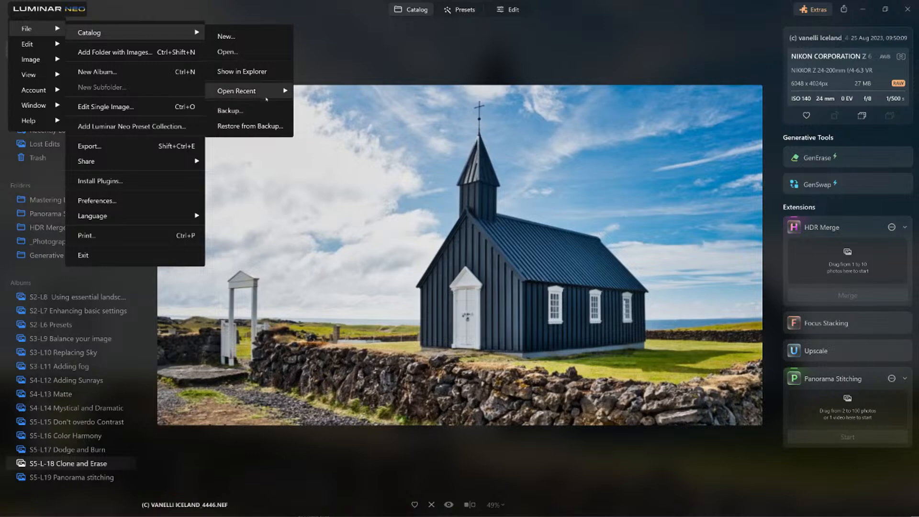
click(261, 71)
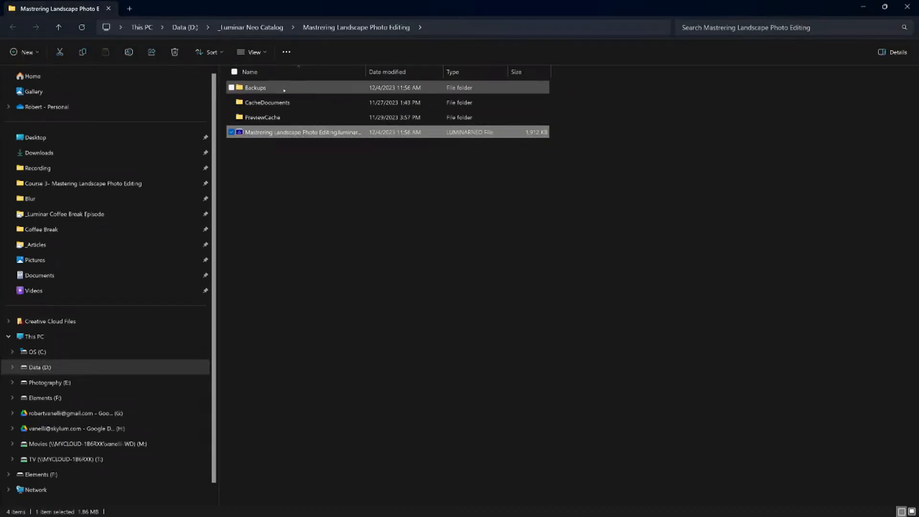
- Open the catalog's Backups folder and look through the saved backup files
double_click(297, 88)
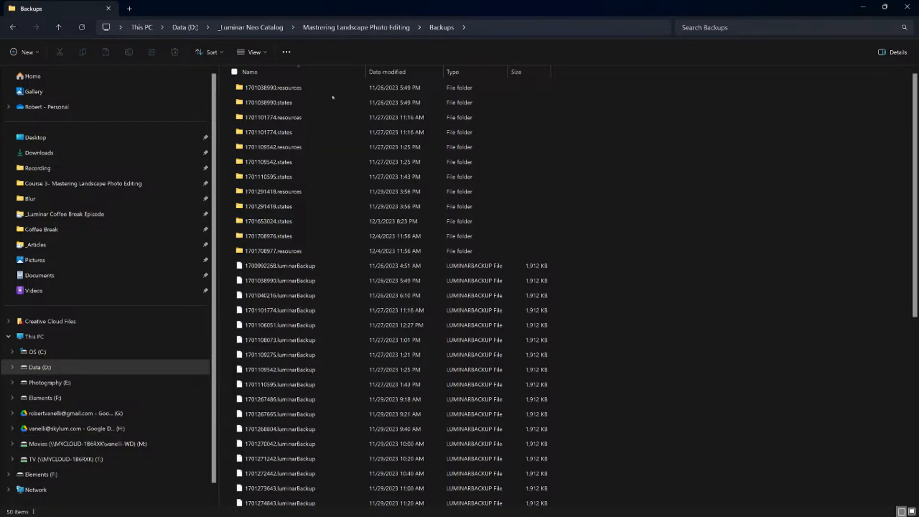
scroll(332, 96, down, 7)
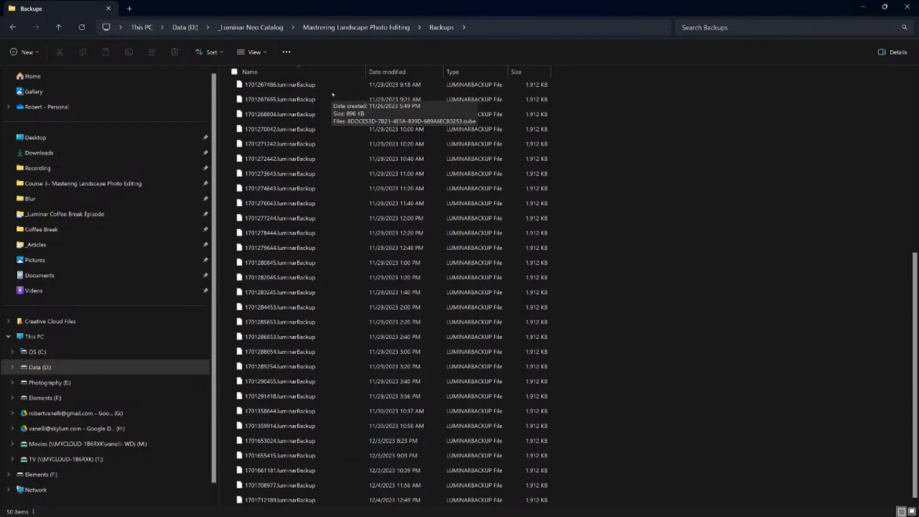
scroll(333, 94, up, 7)
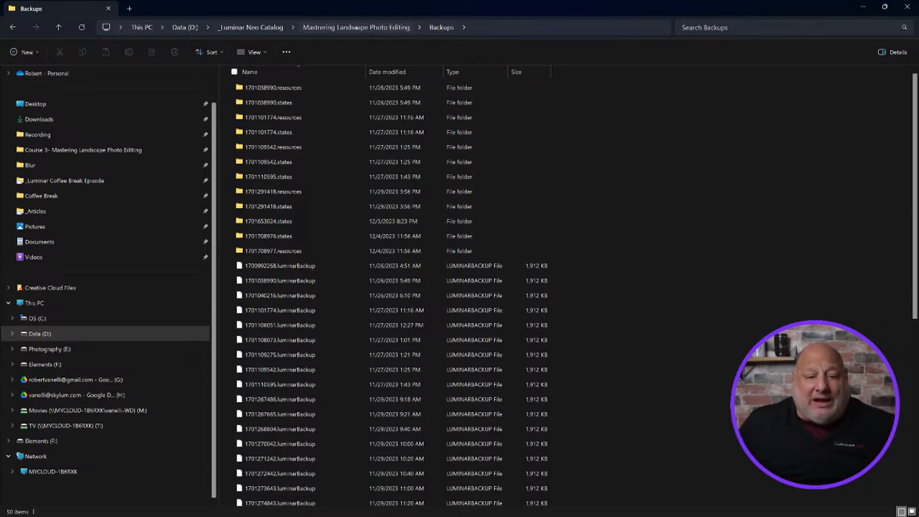
- Return to the Mastrering Landscape Photo Editing folder and check the PreviewCache folder's properties, including its size, closing them when done
click(356, 28)
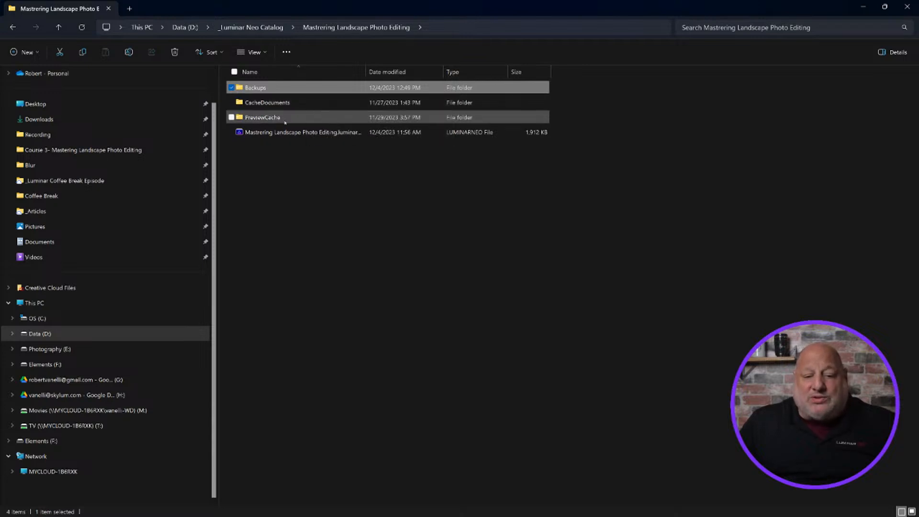
mouse_move(285, 122)
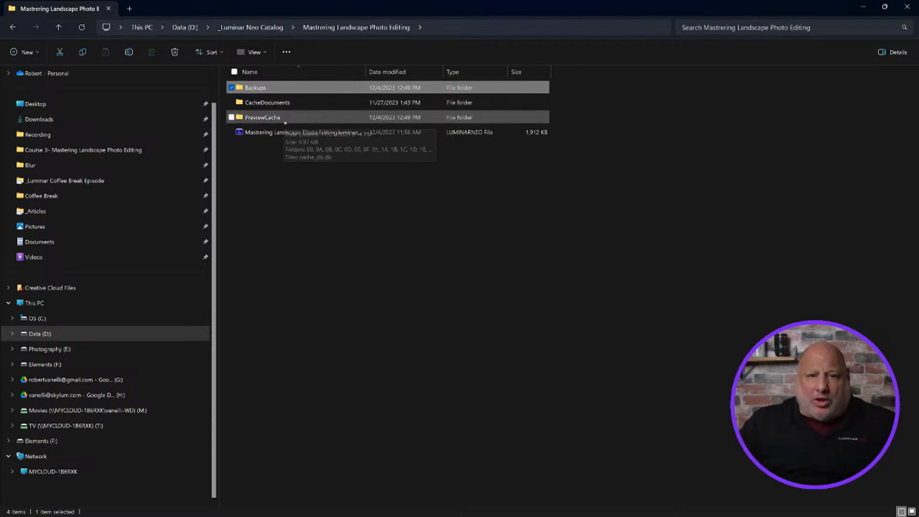
click(292, 120)
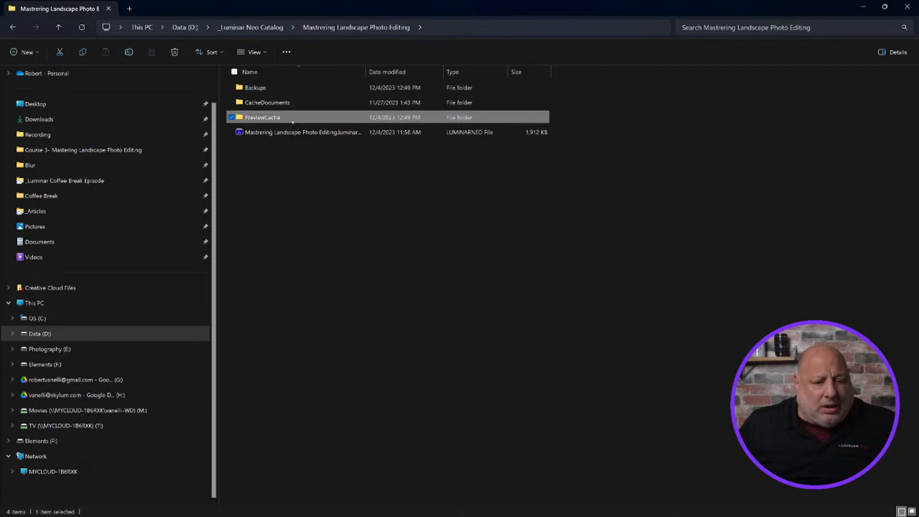
right_click(292, 122)
click(330, 260)
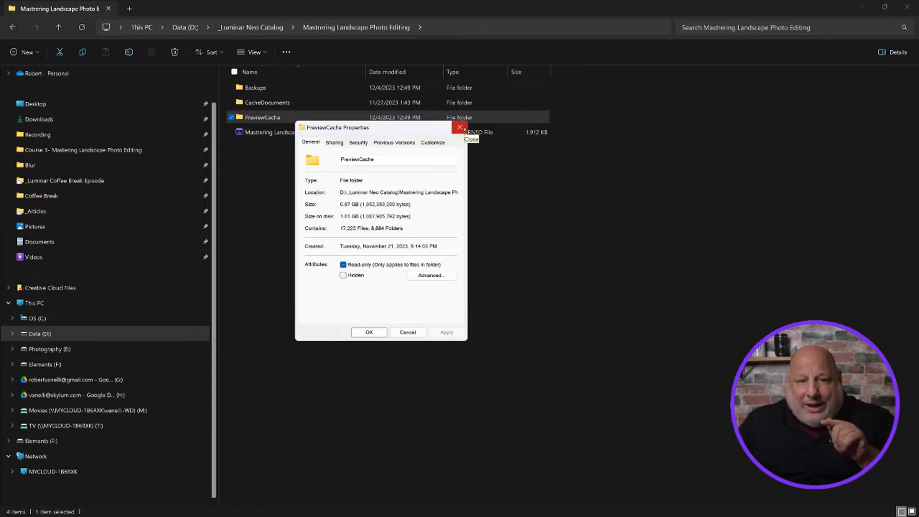
click(461, 128)
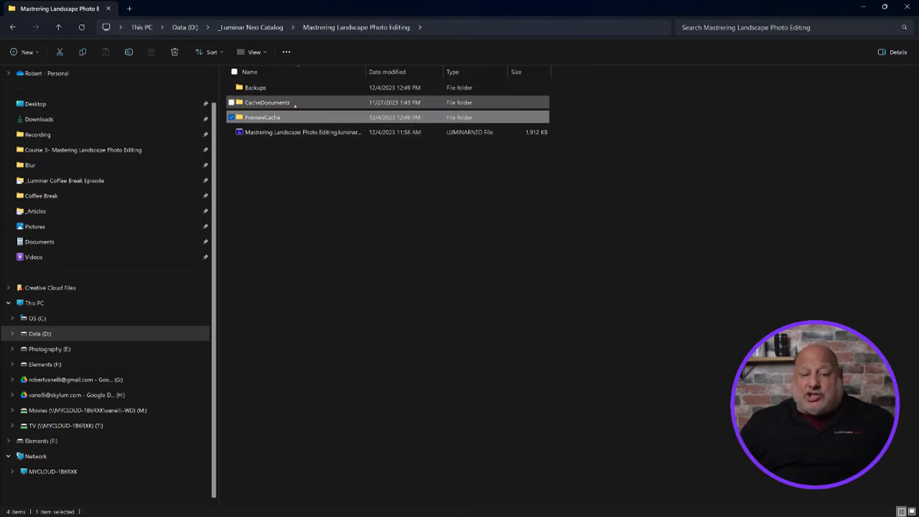
mouse_move(293, 120)
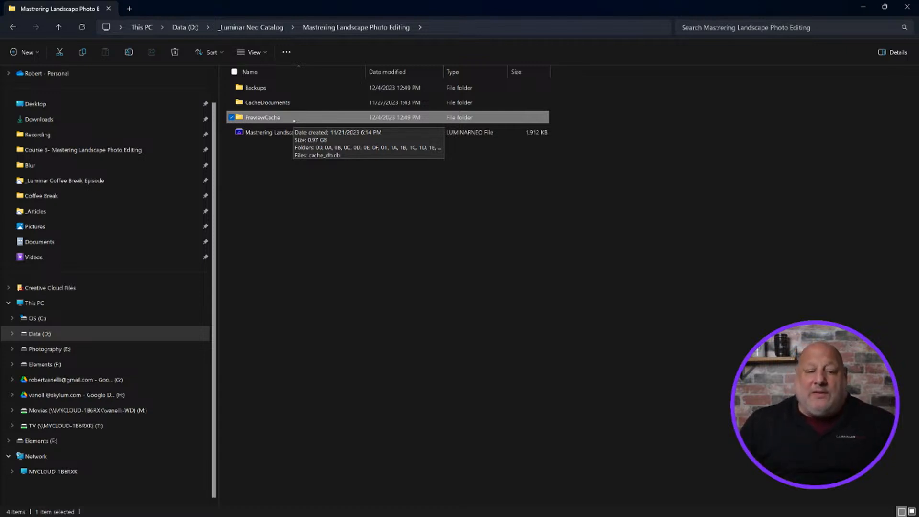
- View the contents of the catalog's Backups folder once more and return to the Mastrering Landscape Photo Editing folder
double_click(297, 87)
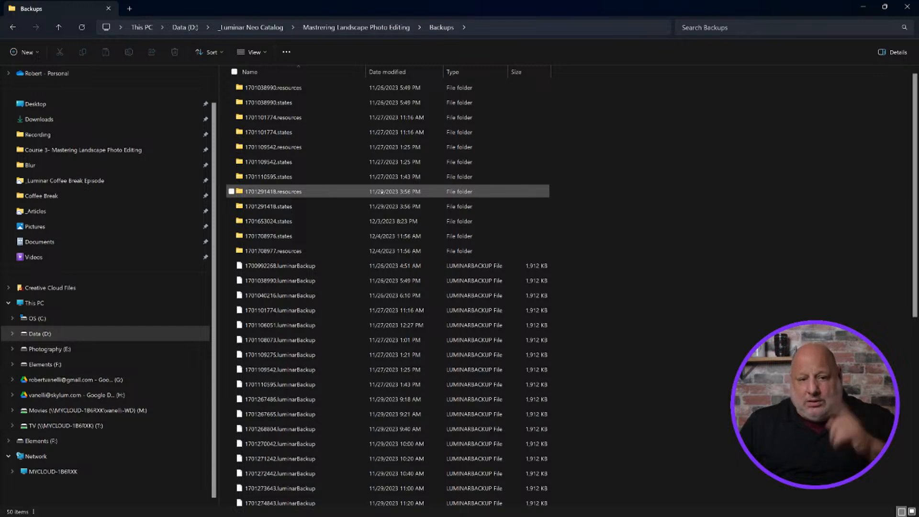
click(356, 27)
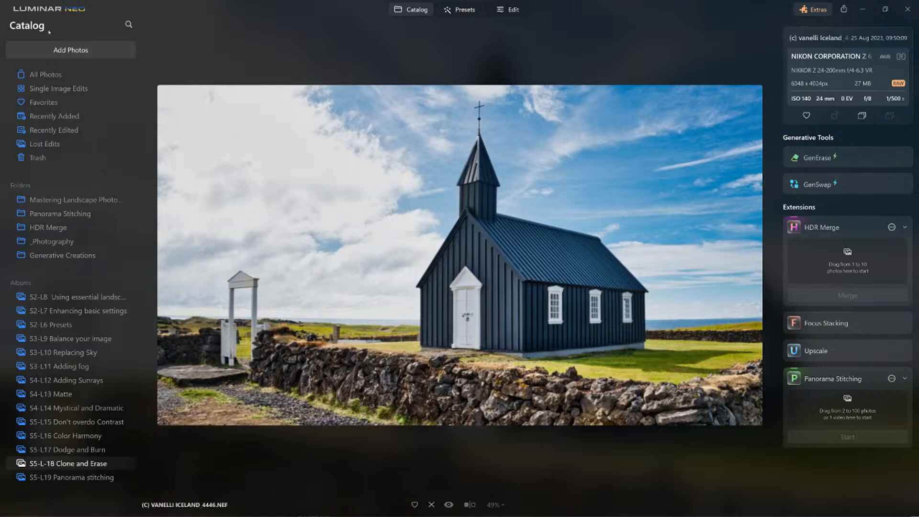
- Open the save dialog for a Luminar Neo catalog backup, check the existing backup file in Documents, and cancel the dialog
click(48, 9)
mouse_move(52, 30)
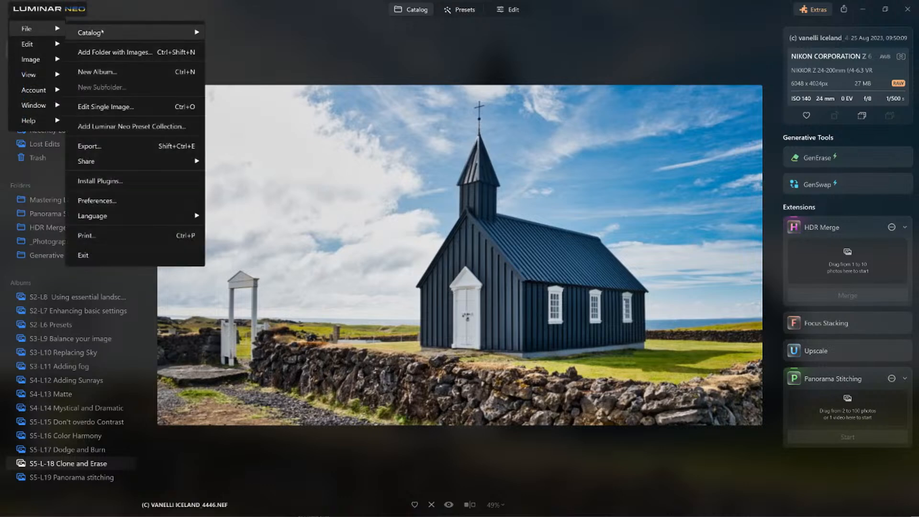
mouse_move(143, 32)
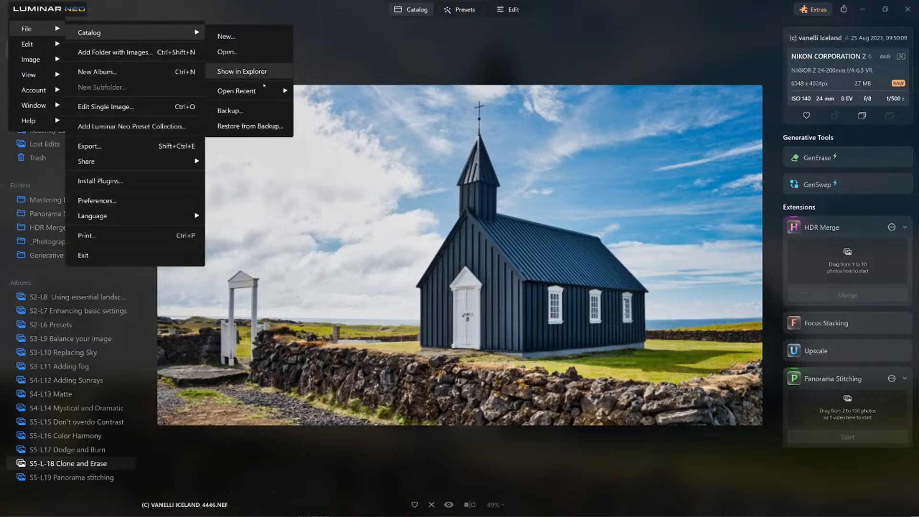
click(244, 114)
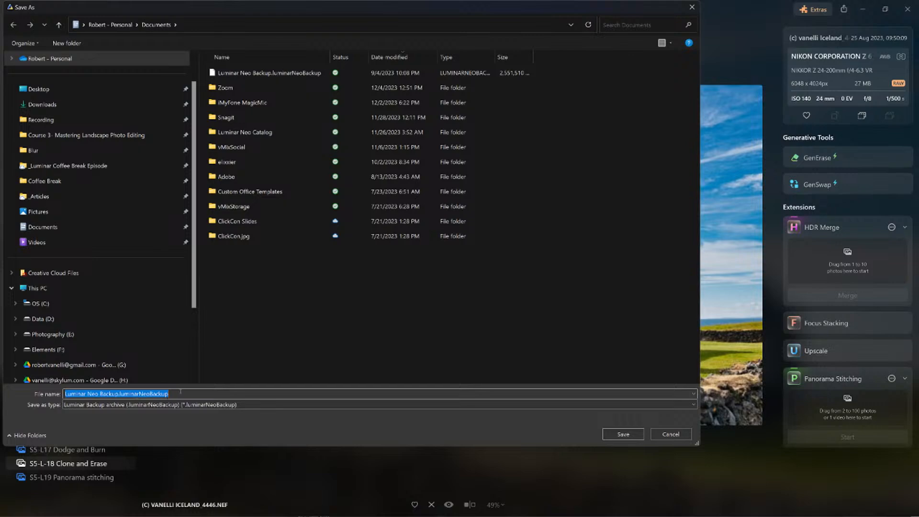
drag(185, 6, 335, 93)
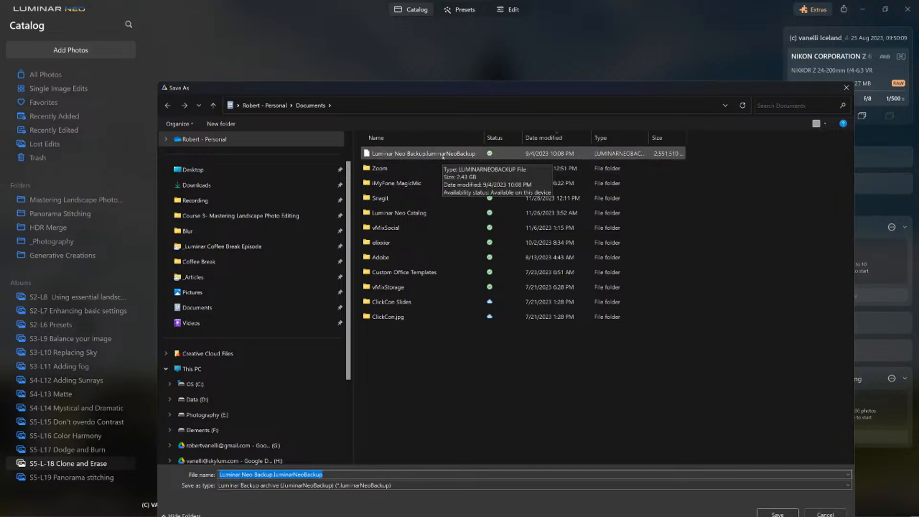
click(826, 514)
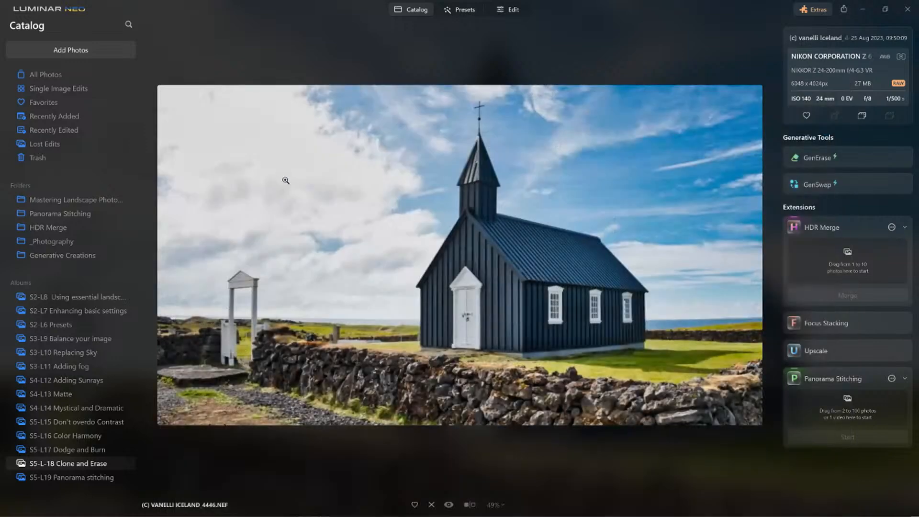
- Show the current catalog in File Explorer, browse its parent _Luminar Neo Catalog folder, and reopen the Mastrering Landscape Photo Editing folder
click(48, 9)
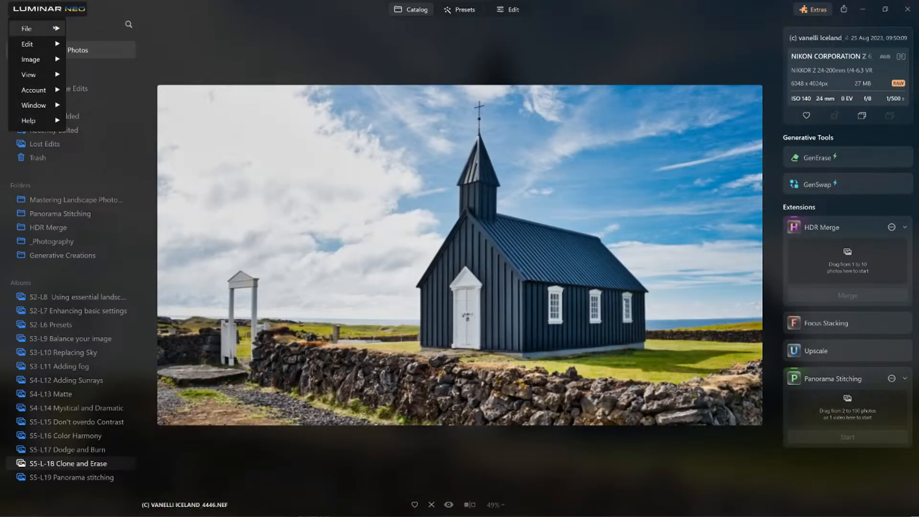
mouse_move(56, 27)
mouse_move(143, 30)
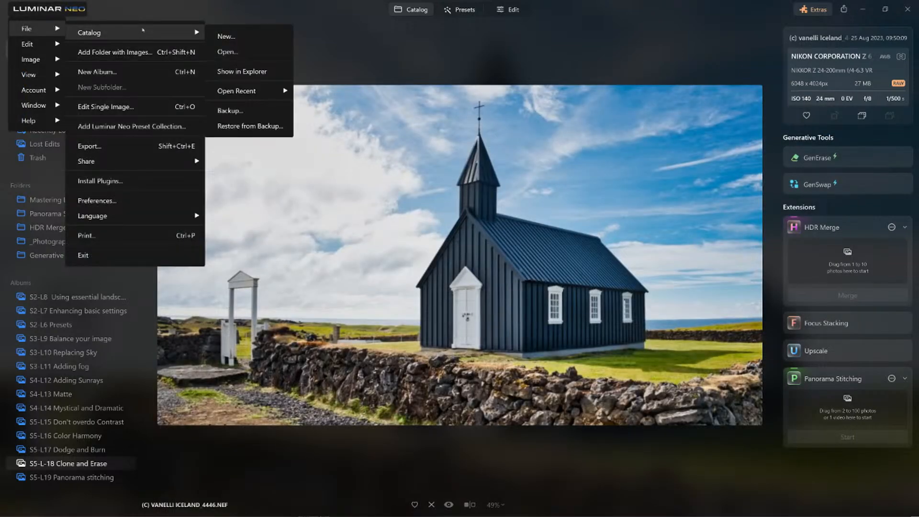
mouse_move(258, 91)
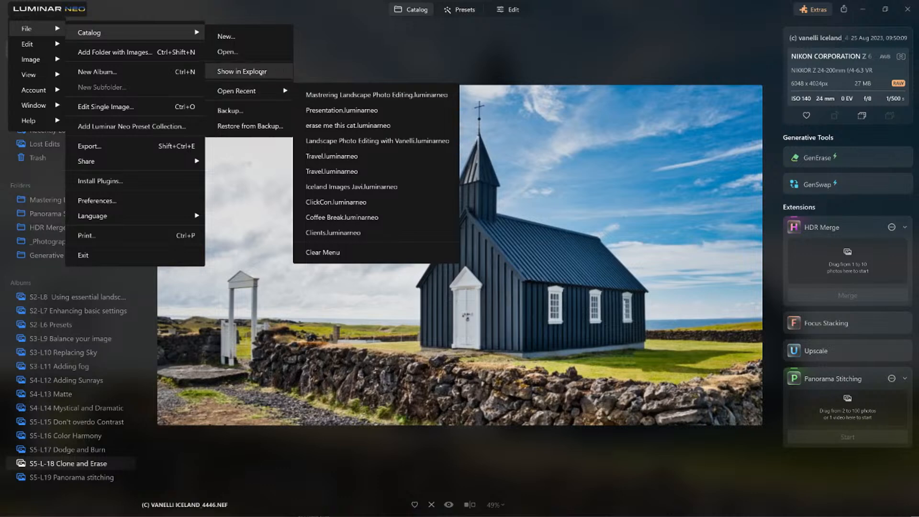
click(260, 72)
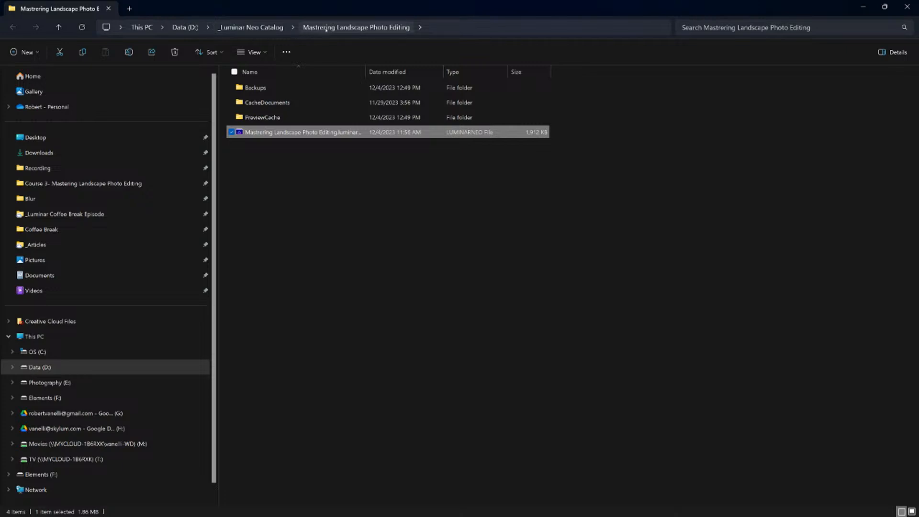
click(262, 28)
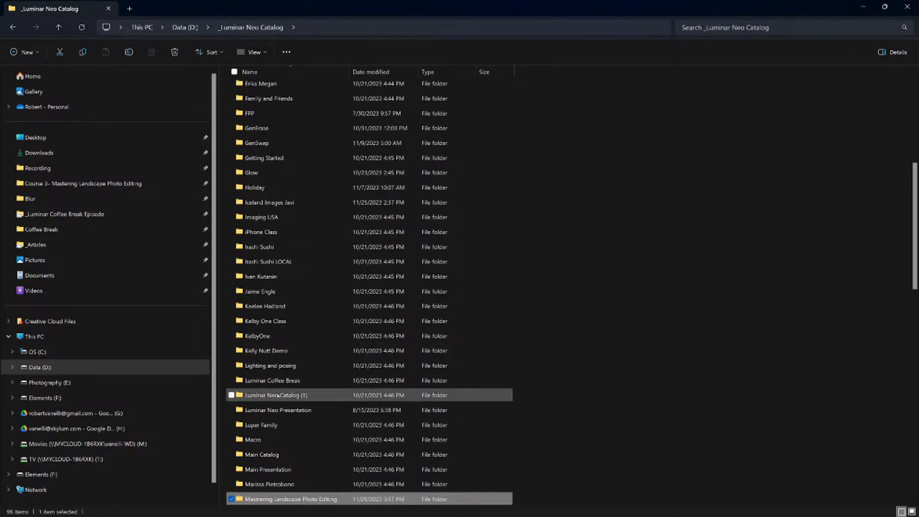
scroll(280, 386, down, 5)
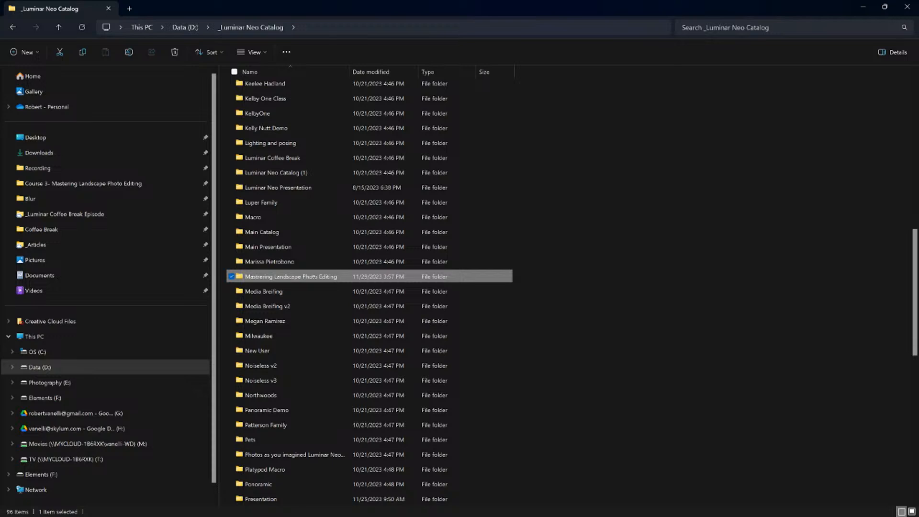
double_click(314, 276)
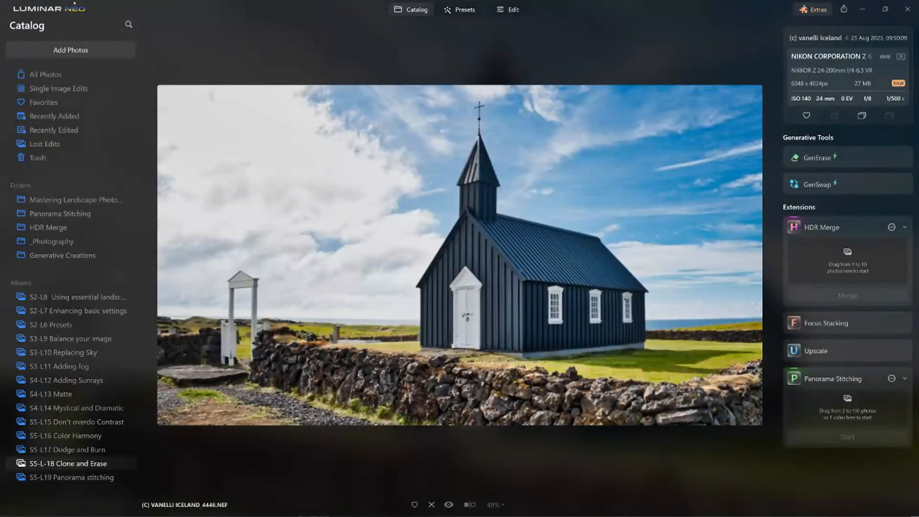
- Start a catalog backup in Luminar Neo and browse to the _Luminar Neo Catalog folder on Data (D:) as the save location
click(72, 8)
mouse_move(28, 28)
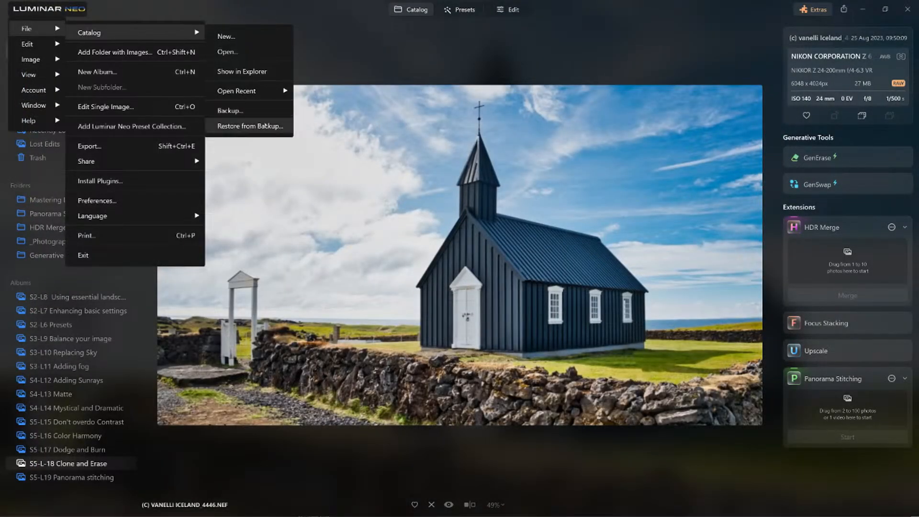
click(268, 113)
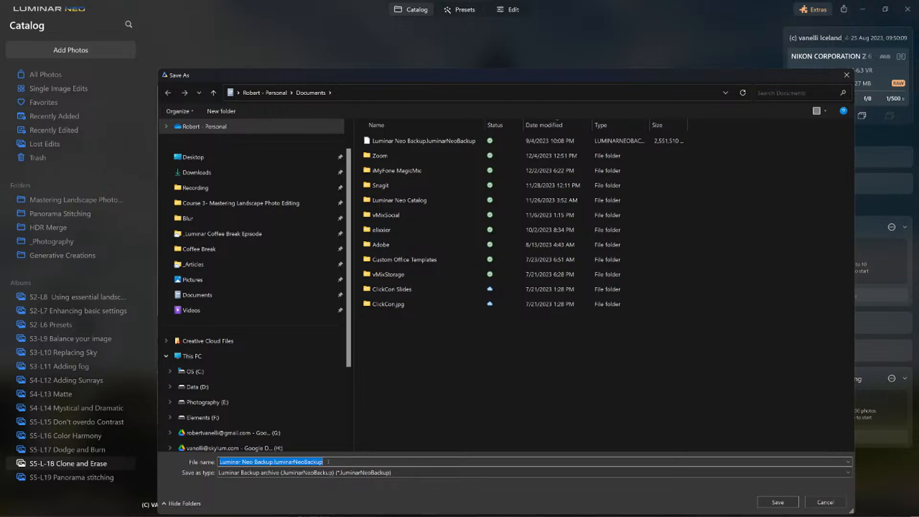
click(230, 387)
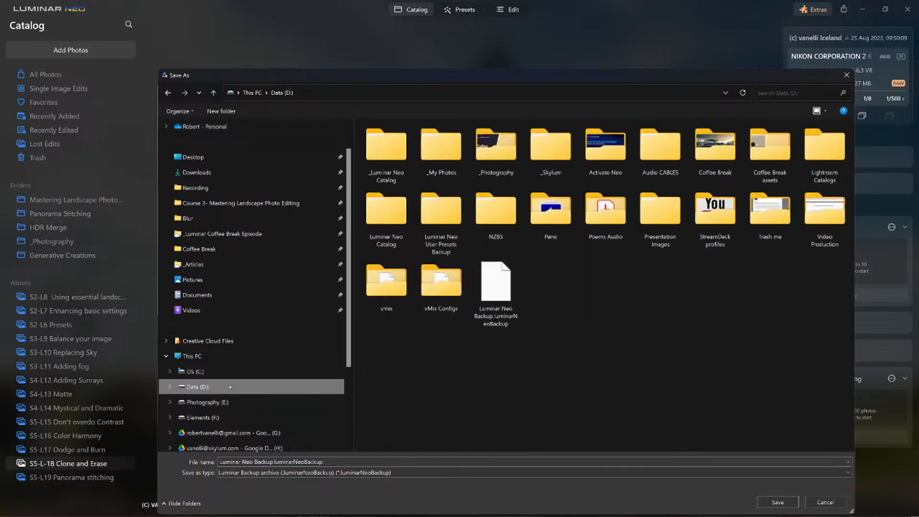
double_click(407, 142)
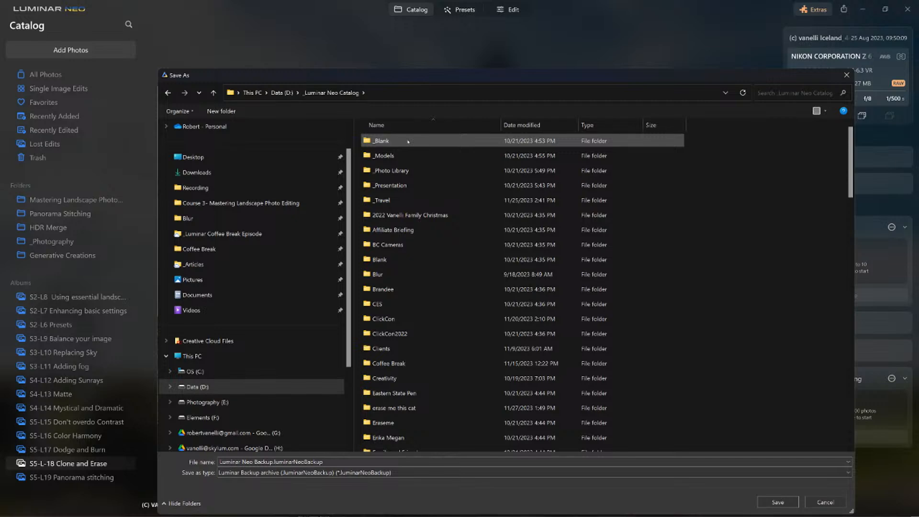
- Find and open the Mastrering Landscape Photo Editing folder as the backup destination, and cancel the backup without saving
scroll(416, 326, down, 5)
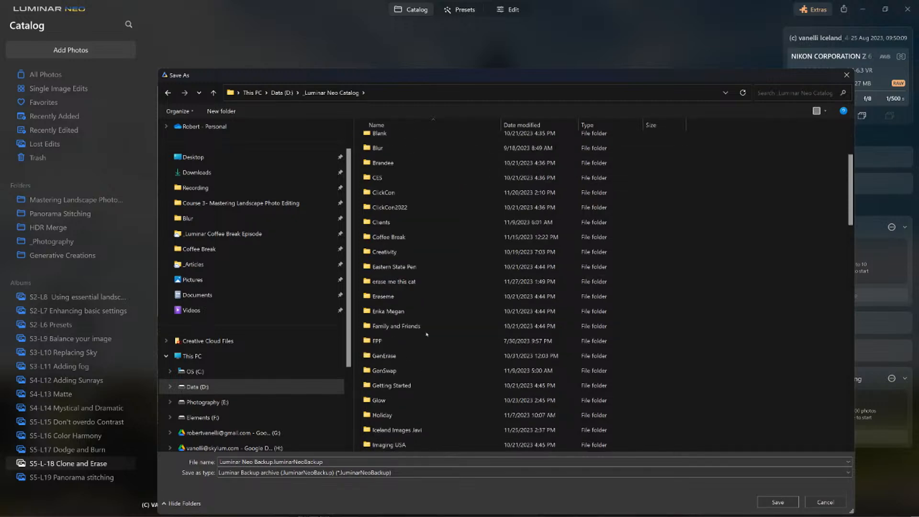
scroll(426, 333, down, 4)
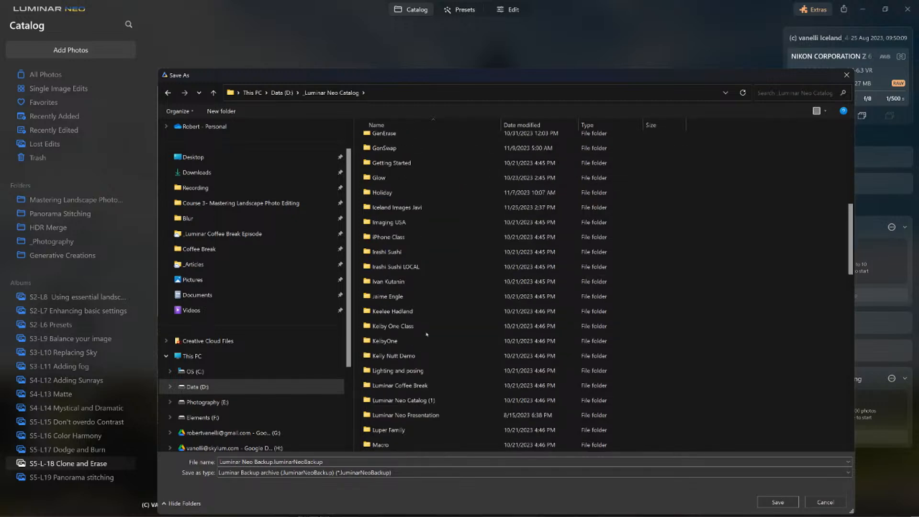
scroll(427, 334, down, 7)
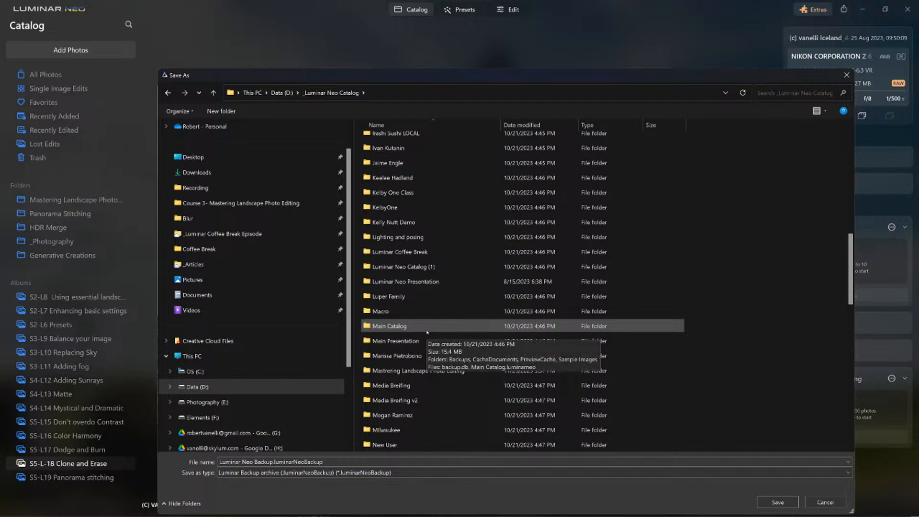
scroll(427, 332, down, 4)
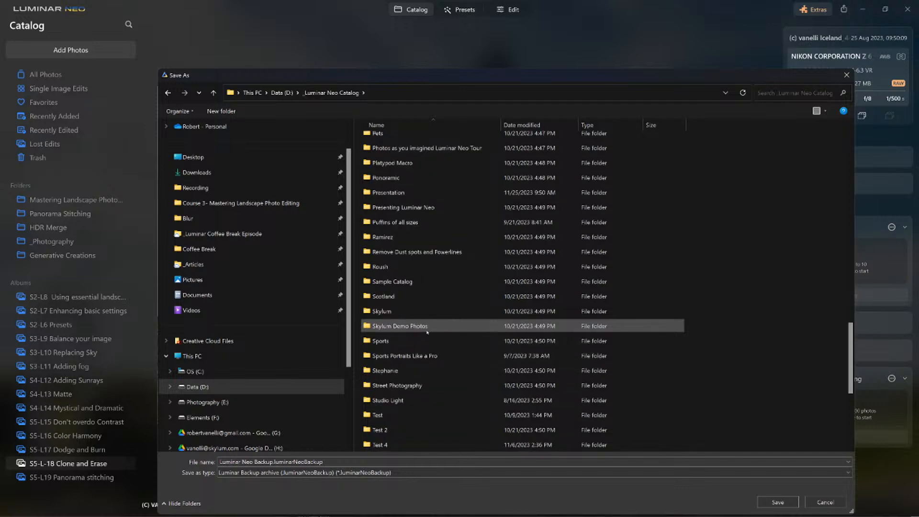
scroll(427, 369, down, 4)
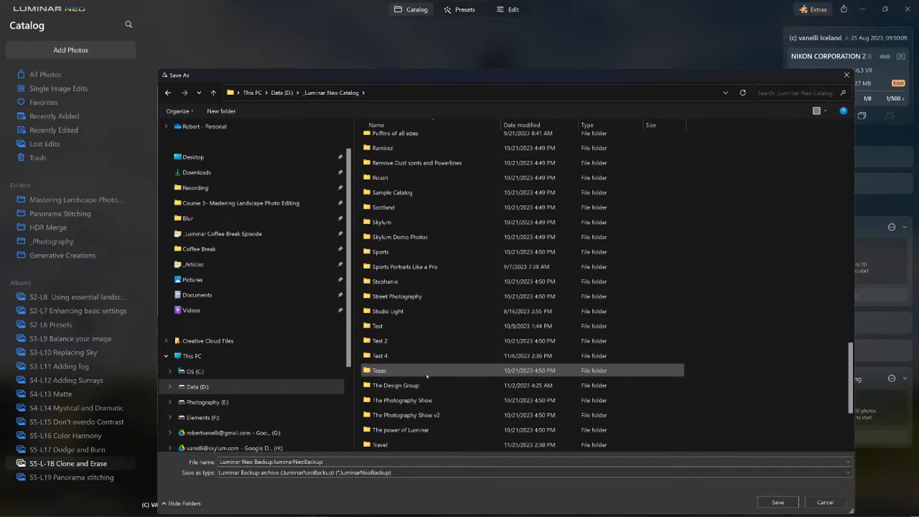
scroll(426, 376, down, 1)
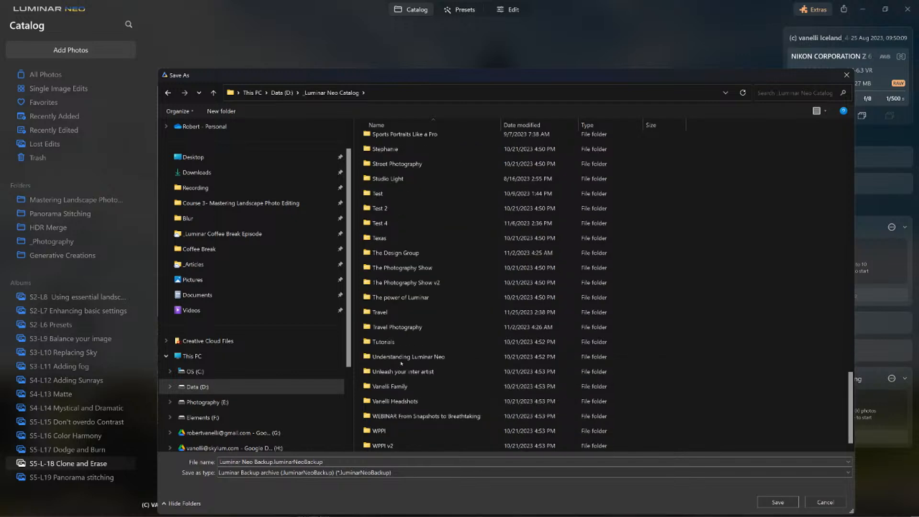
scroll(407, 360, up, 2)
scroll(409, 359, up, 10)
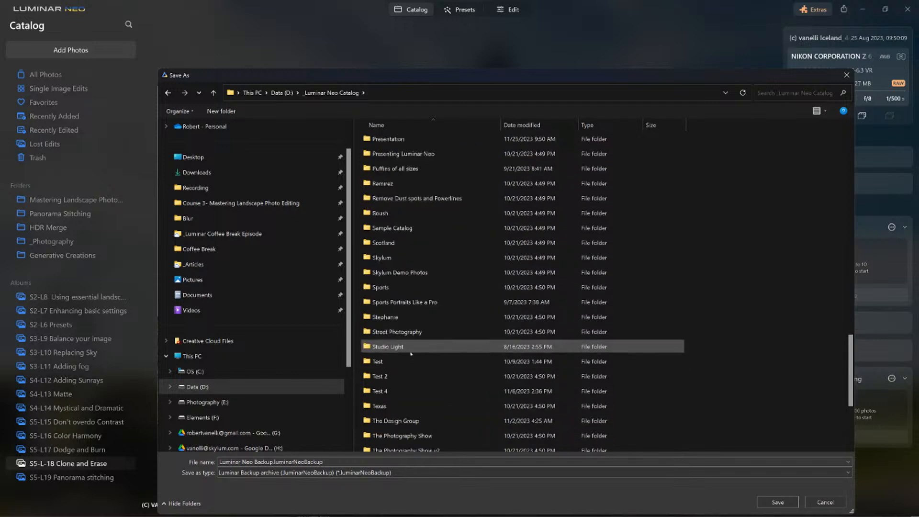
double_click(452, 272)
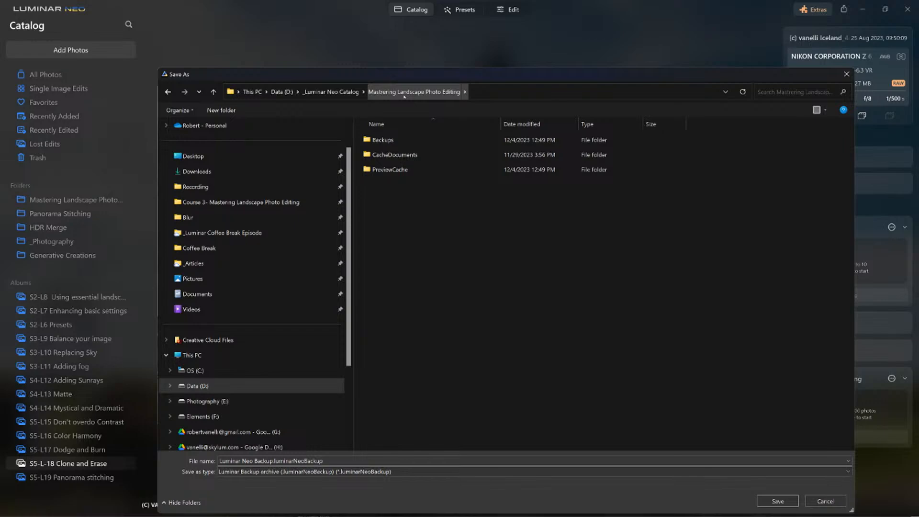
click(825, 501)
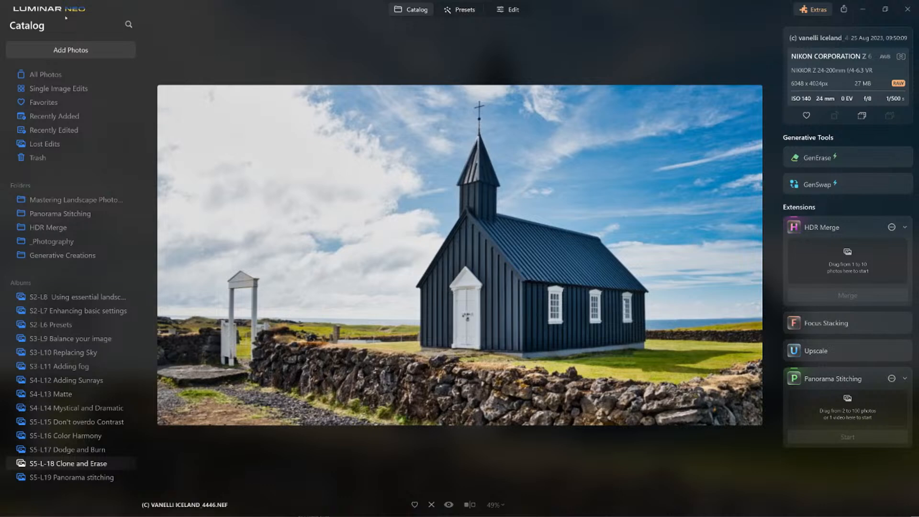
- Open the file selection dialog for restoring a catalog from backup, view the available backup archive, and cancel it
click(48, 9)
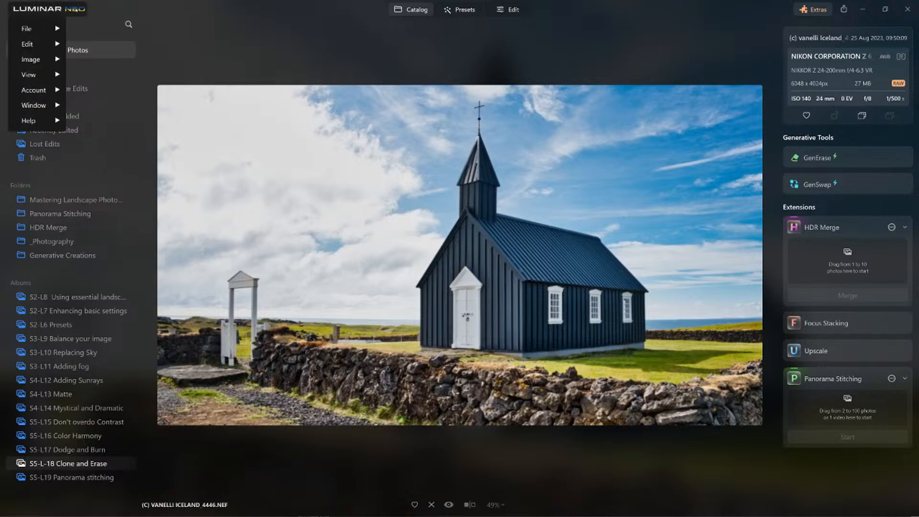
mouse_move(28, 29)
mouse_move(128, 39)
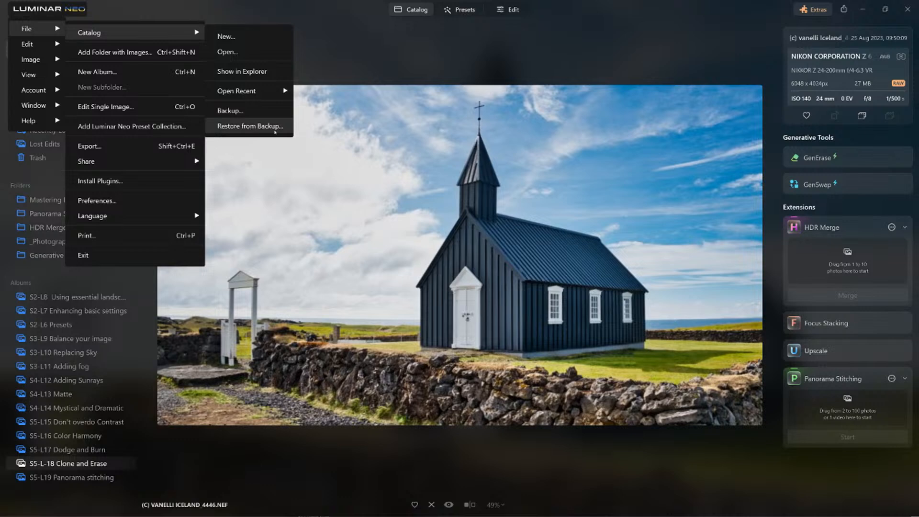
click(276, 131)
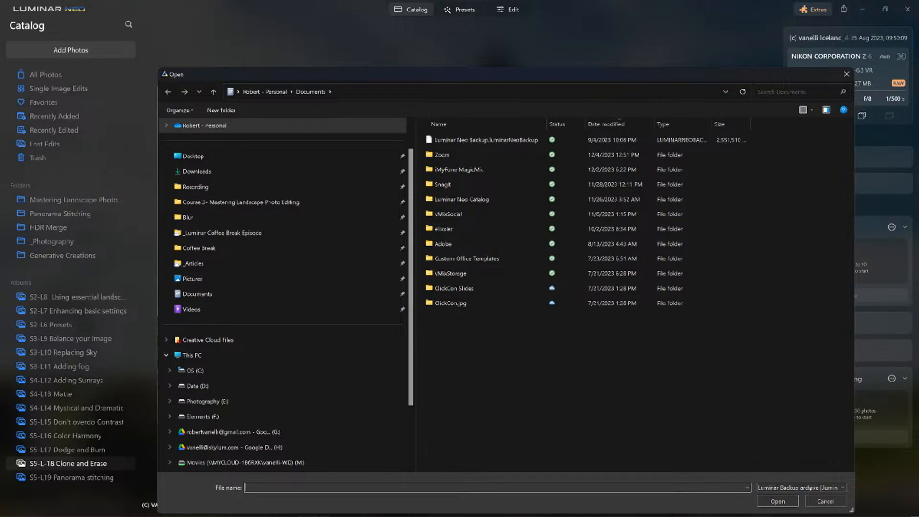
click(817, 502)
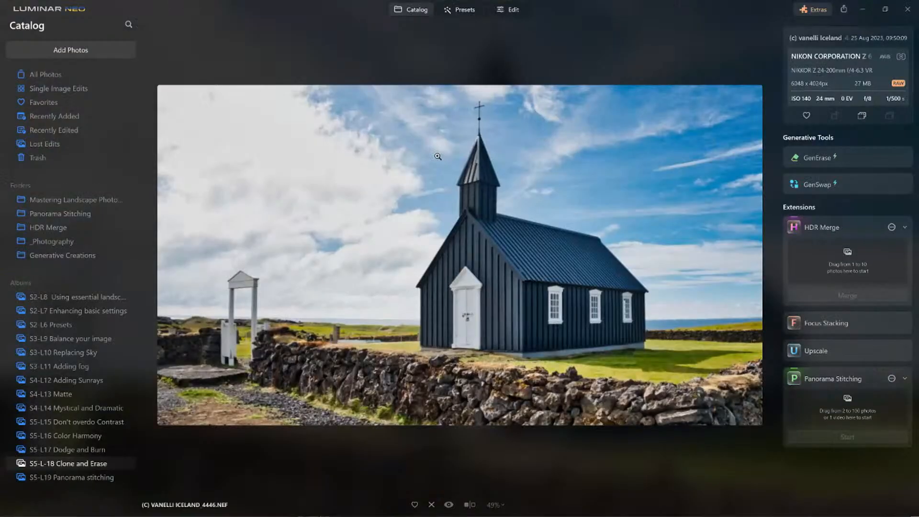
- Open the settings for exporting the church photo to a folder, review them, and cancel the export
click(842, 10)
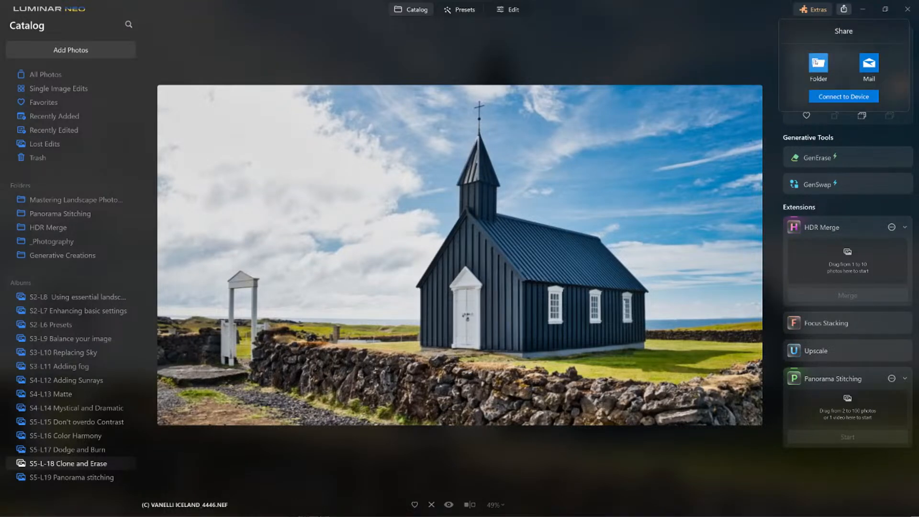
click(818, 62)
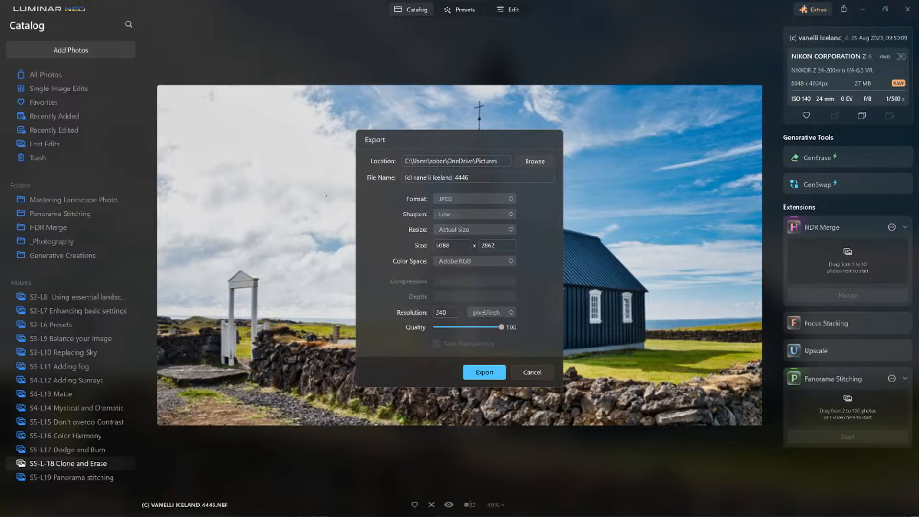
click(533, 374)
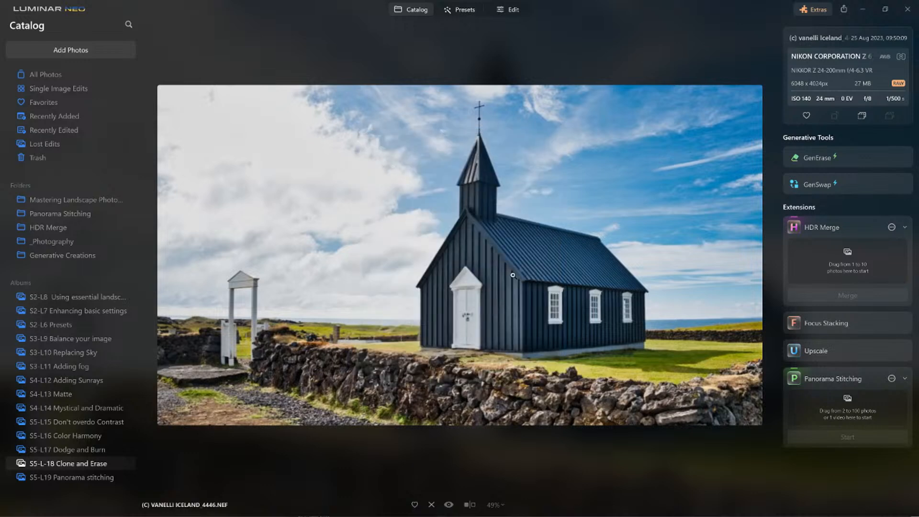